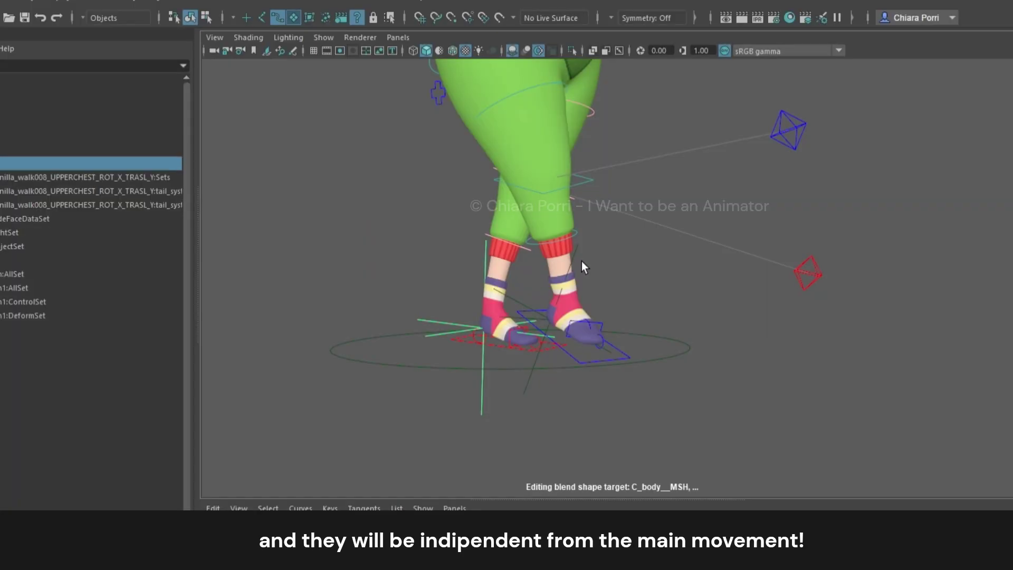
- Move a foot locator, then drag the main ground control sideways to confirm the feet stay planted
left_click_drag(562, 316, 524, 286)
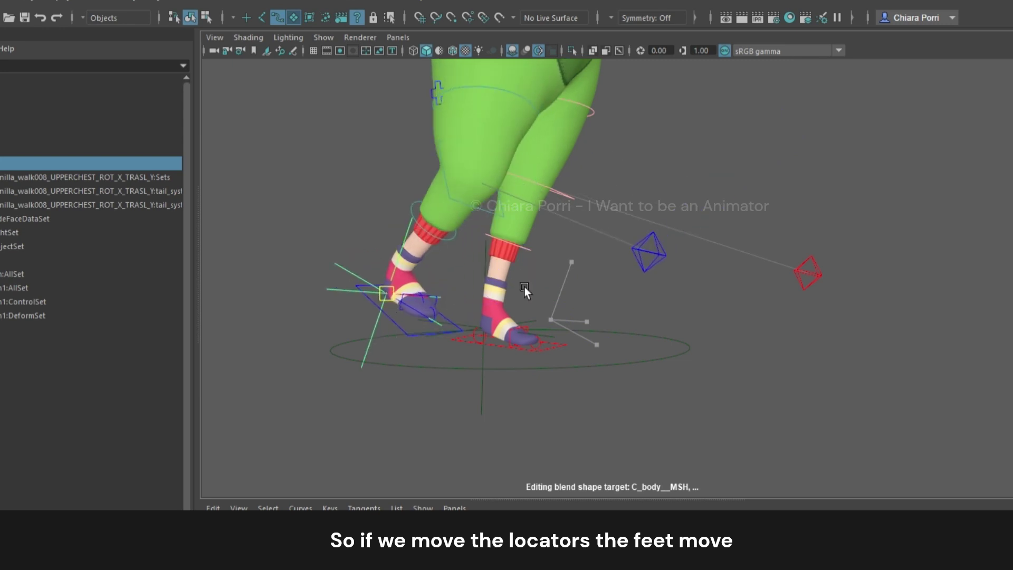
left_click(588, 363)
left_click_drag(588, 359, 241, 357)
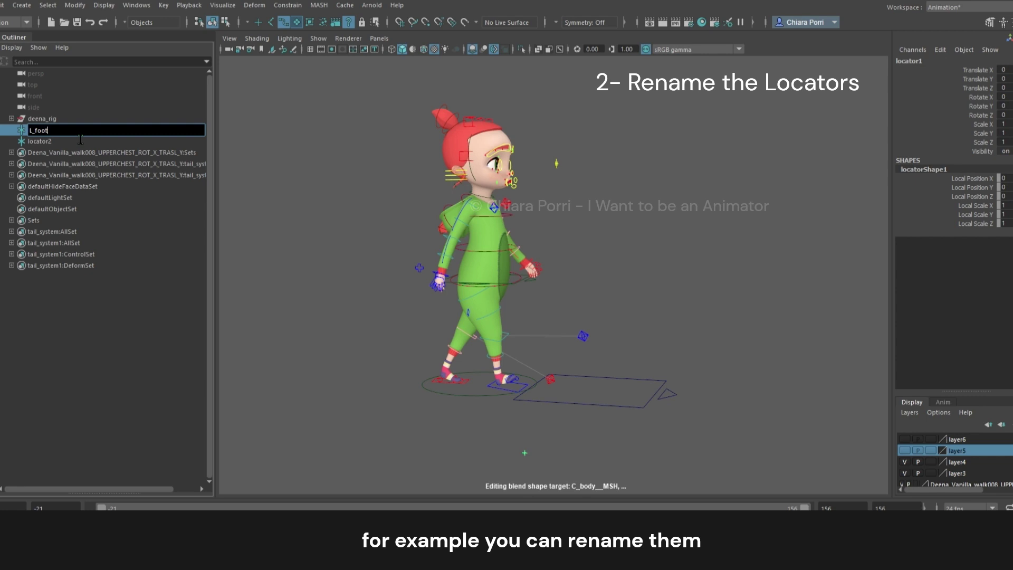
- Name the locators L_foot and R_foot and scale L_foot up to about 3.9
key("Return")
double_click(50, 143)
type("R_foot")
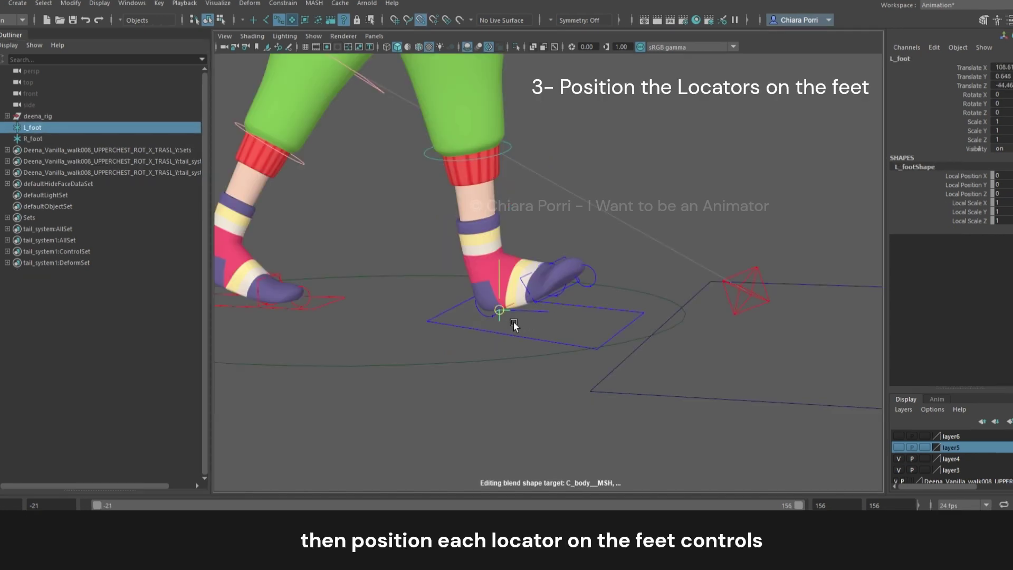
key("r")
left_click_drag(489, 312, 560, 295)
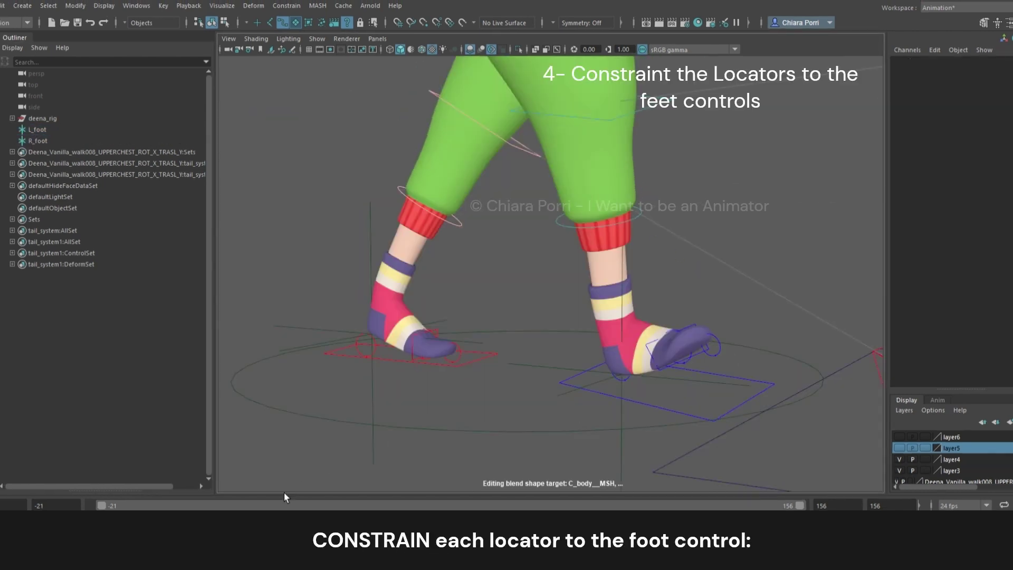
- Select the right foot control with the R_foot locator, then scrub to frame 39 to check it follows
left_click(610, 394)
left_click(620, 411, "shift")
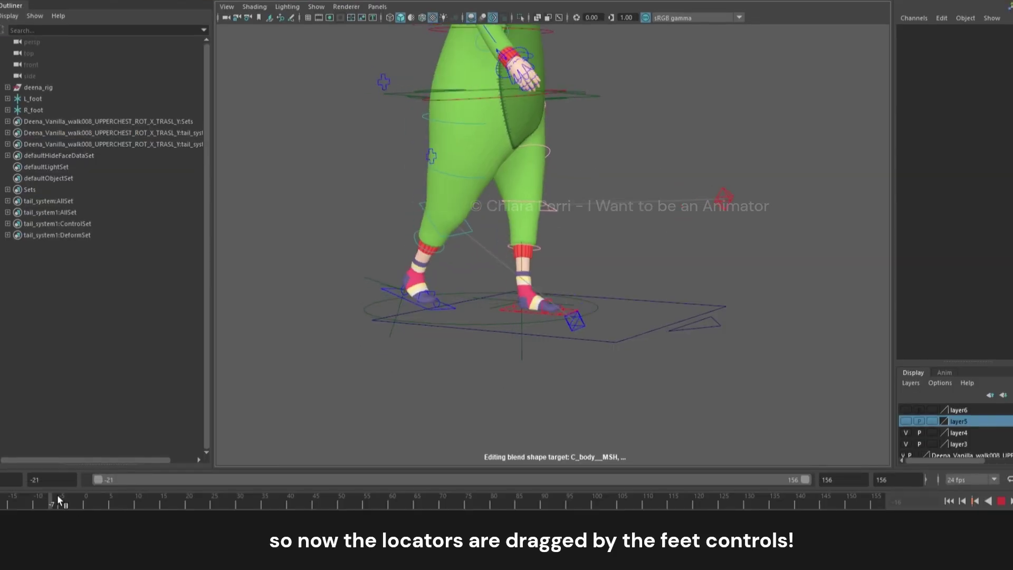
left_click_drag(61, 501, 132, 501)
middle_click_drag(484, 421, 342, 442, "alt")
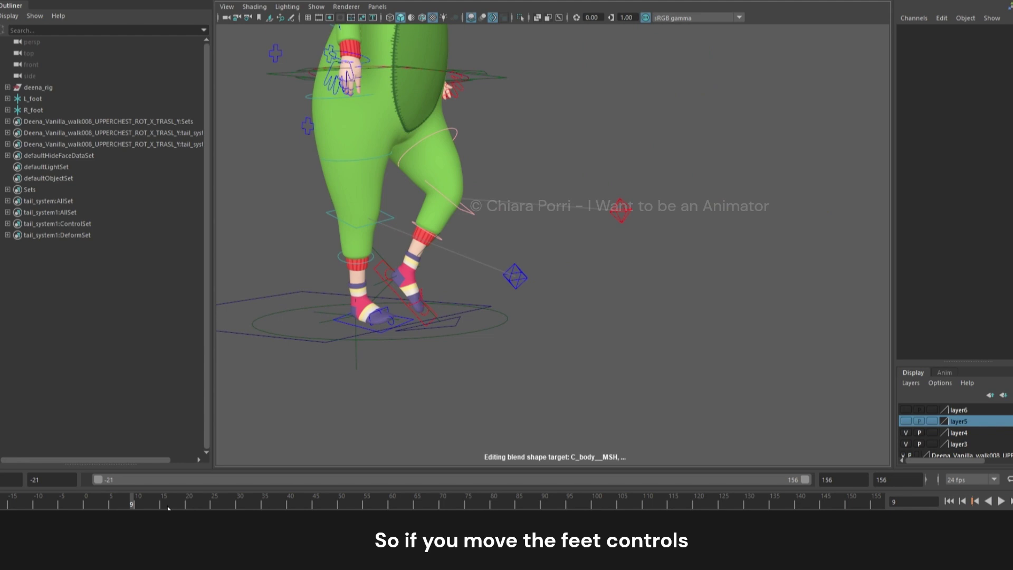
left_click_drag(169, 507, 322, 506)
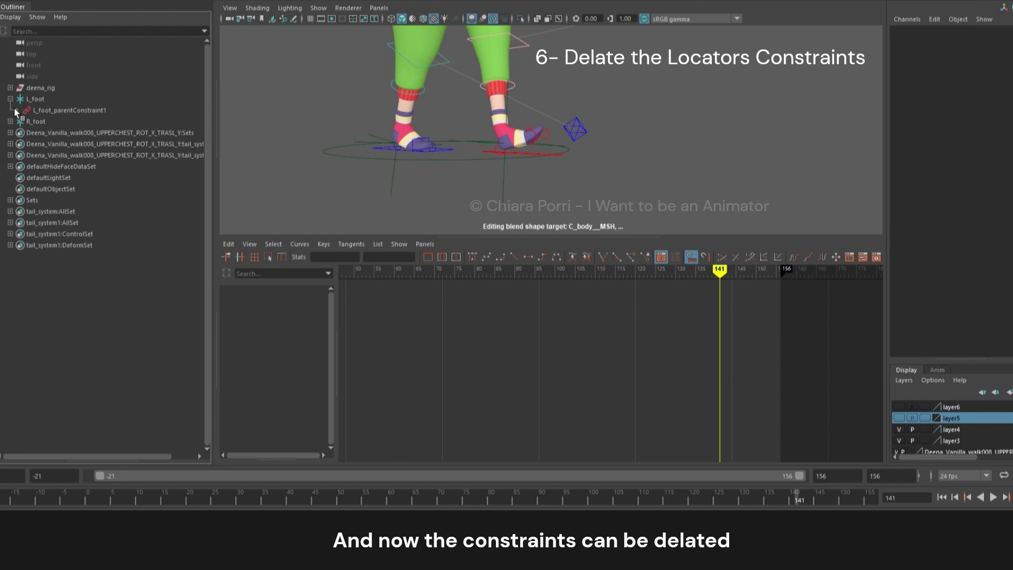
- Delete the L_foot and R_foot parent constraints and inspect R_foot's baked keys in the graph
left_click(80, 129)
left_click(84, 111)
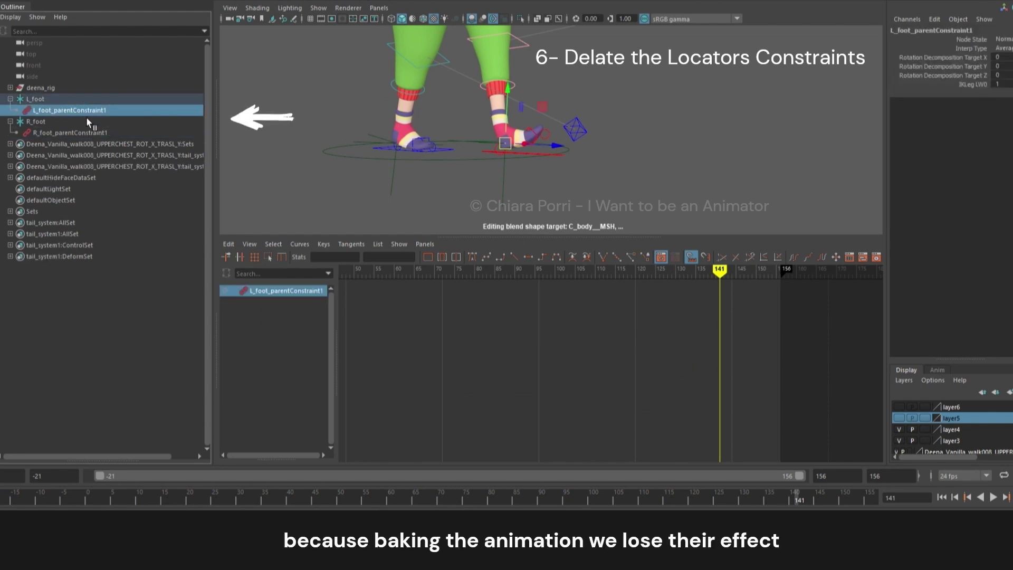
key("Delete")
left_click(84, 122)
key("Delete")
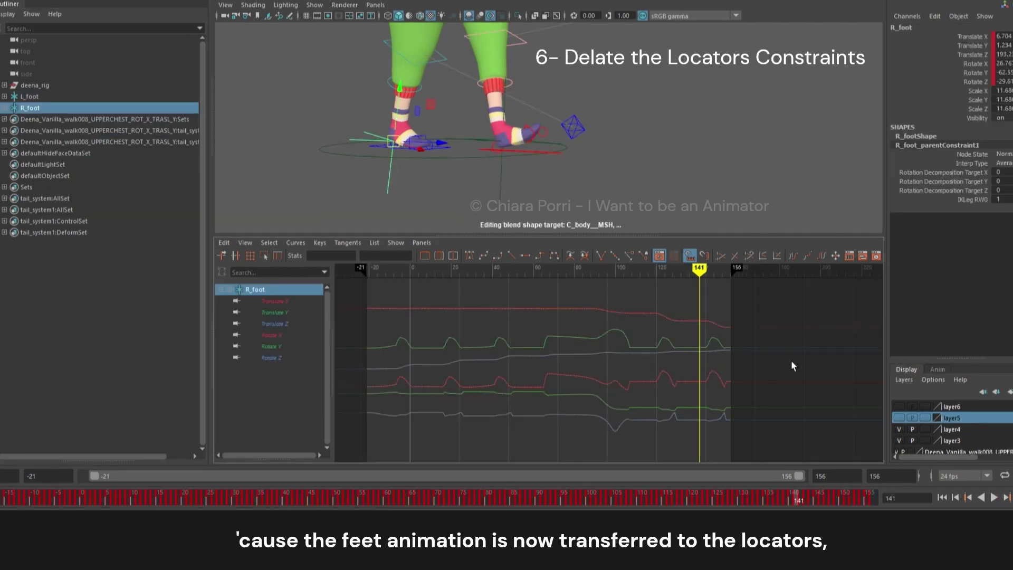
scroll(748, 379, "up", 5)
middle_click_drag(679, 374, 668, 396, "alt")
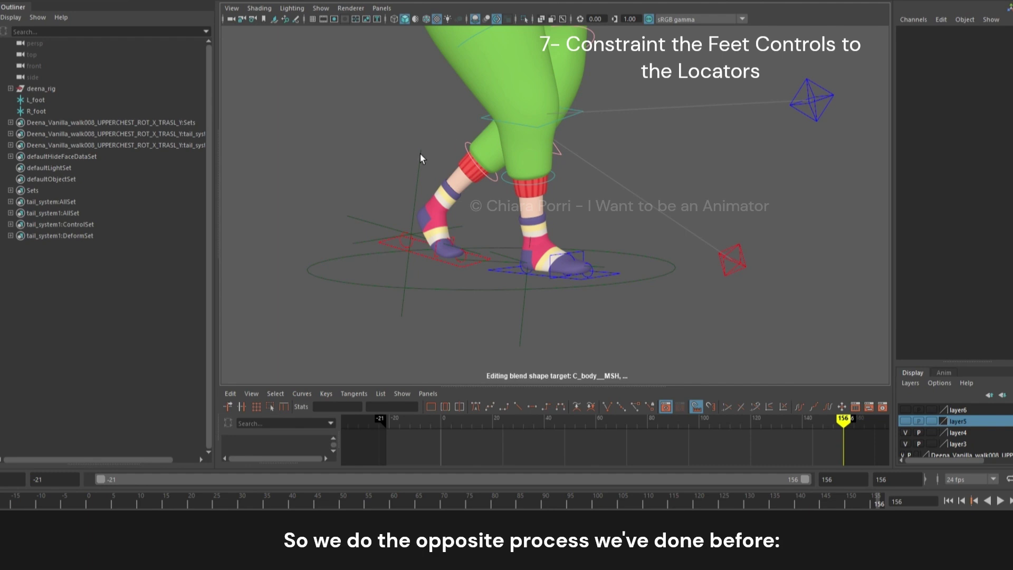
- Parent-constrain the right foot control to the R_foot locator
left_click(530, 313)
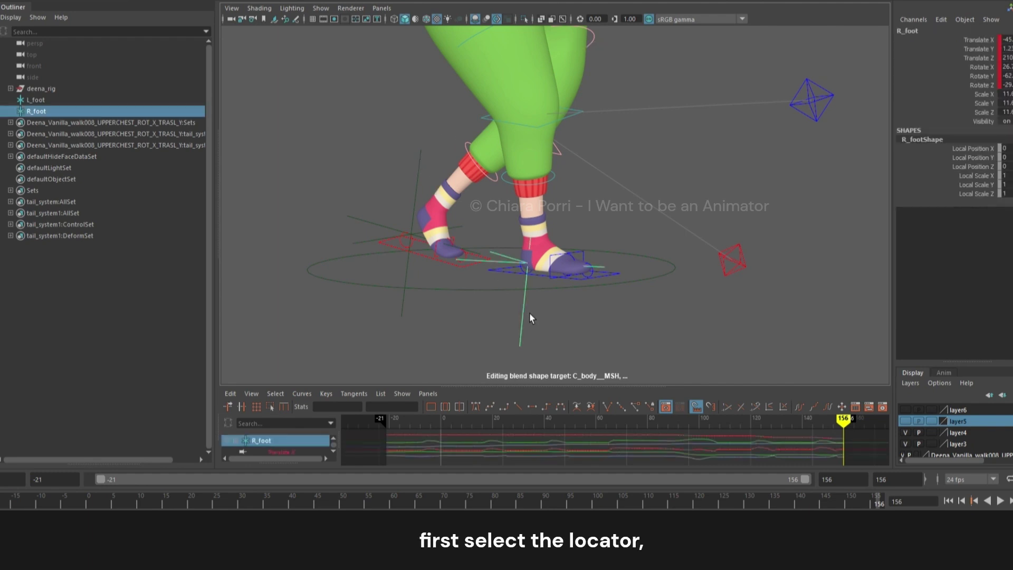
left_click(517, 275, "shift")
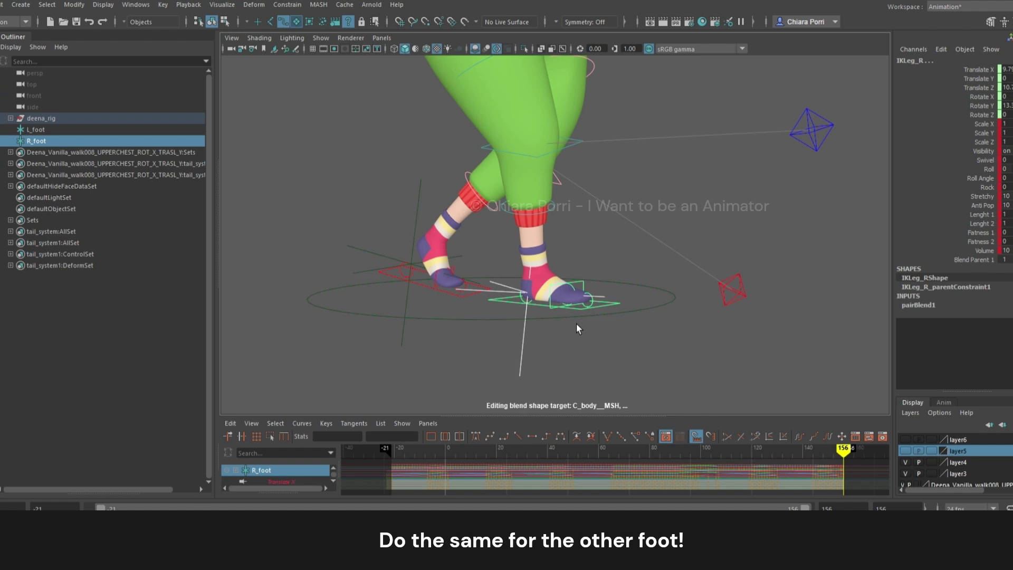
left_click(546, 357)
key("w")
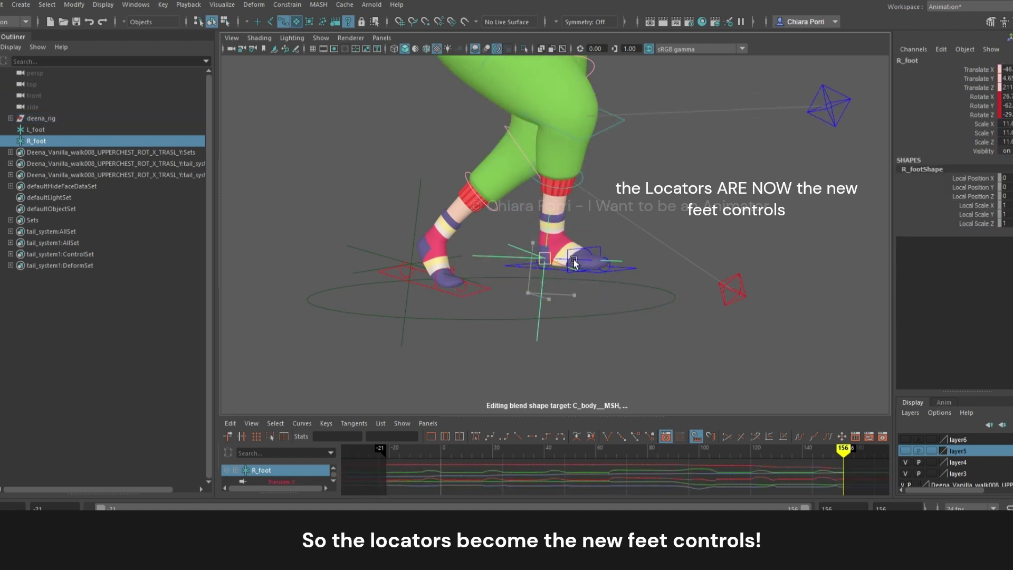
- Raise the L_foot locator, then push the main control right and far left to test planted feet
left_click(425, 268)
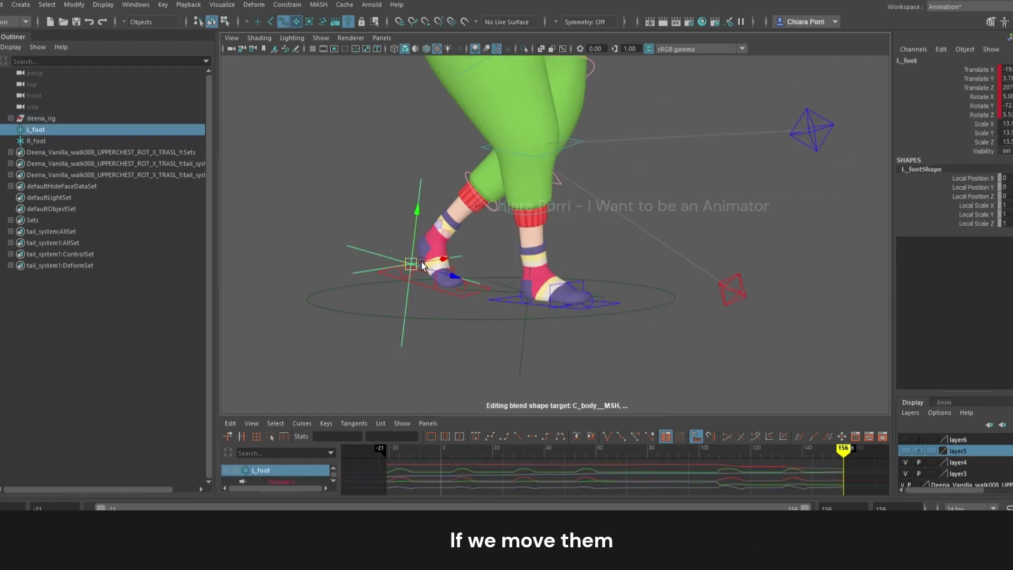
left_click_drag(425, 268, 415, 249)
left_click(455, 317)
left_click_drag(540, 297, 629, 311)
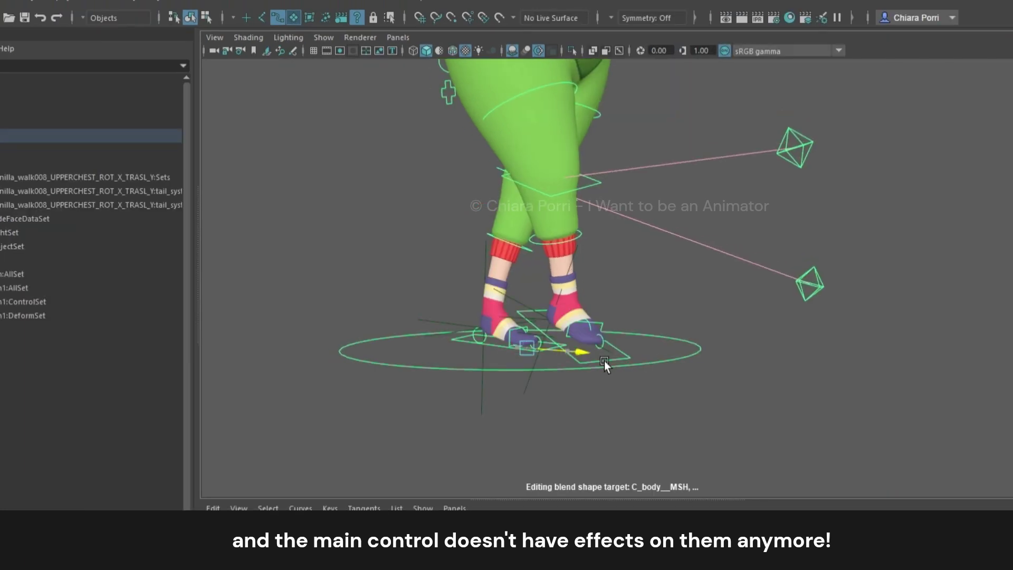
left_click_drag(701, 372, 261, 359)
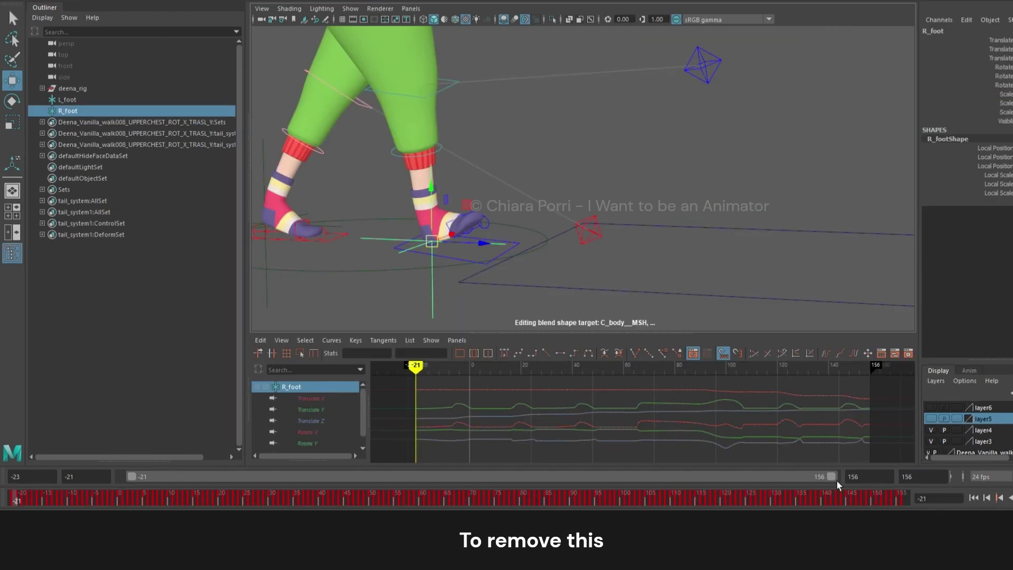
- Shorten the playback range, step through frames -21 to -10, and mark the contact span from -21
left_click_drag(787, 492, 442, 467)
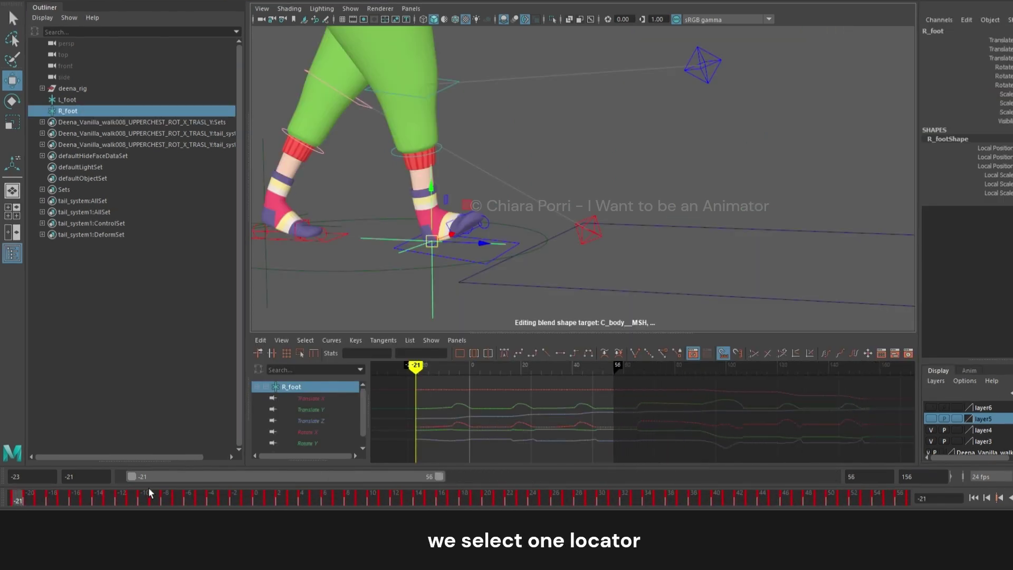
left_click(32, 503)
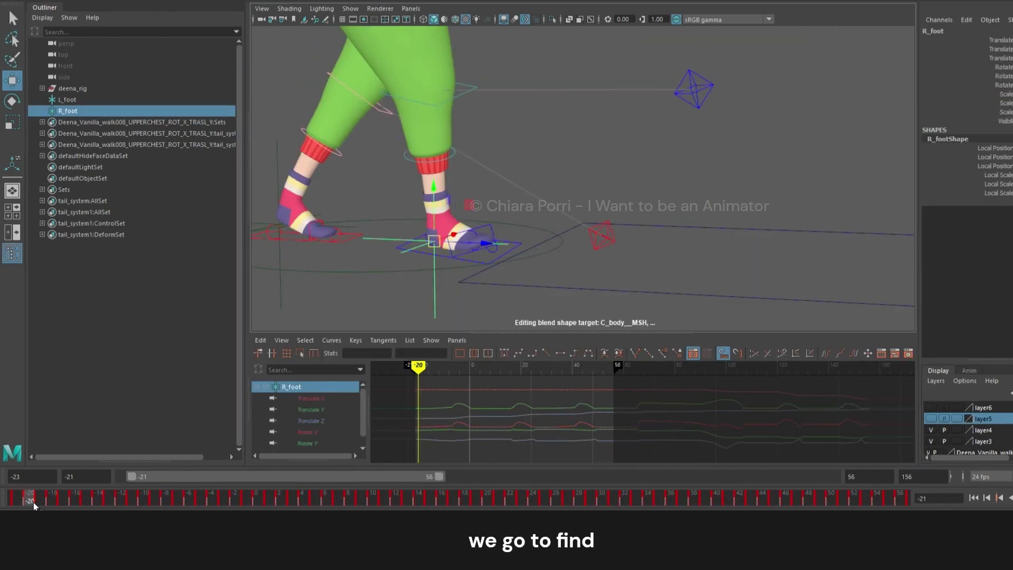
left_click(18, 503)
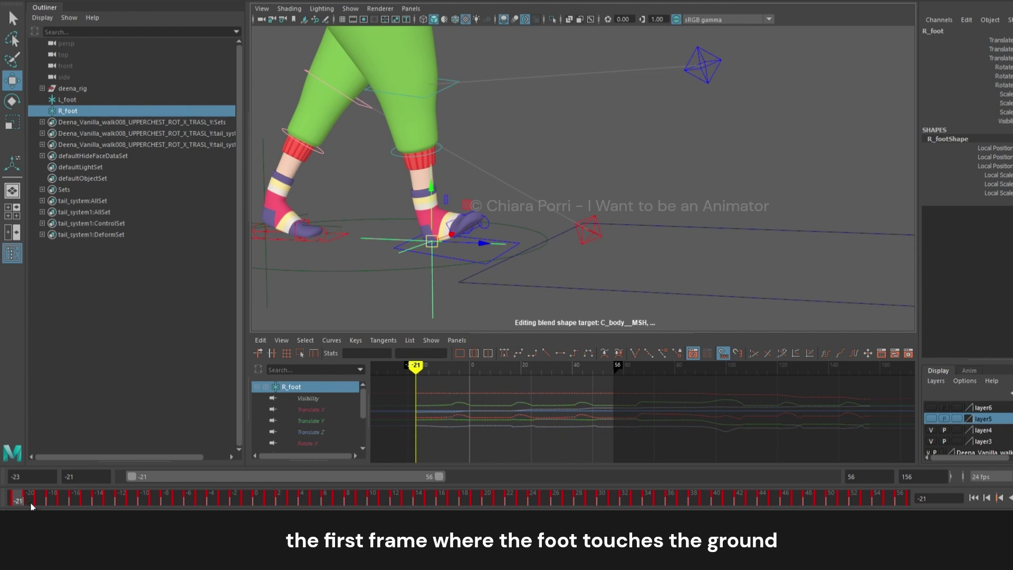
left_click(31, 504)
left_click(47, 502)
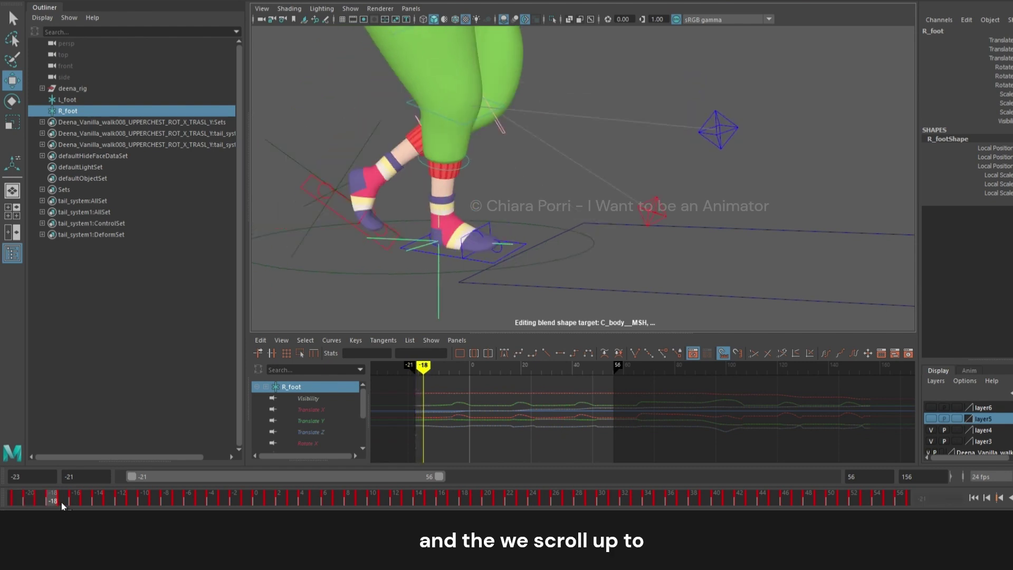
left_click_drag(63, 506, 202, 504)
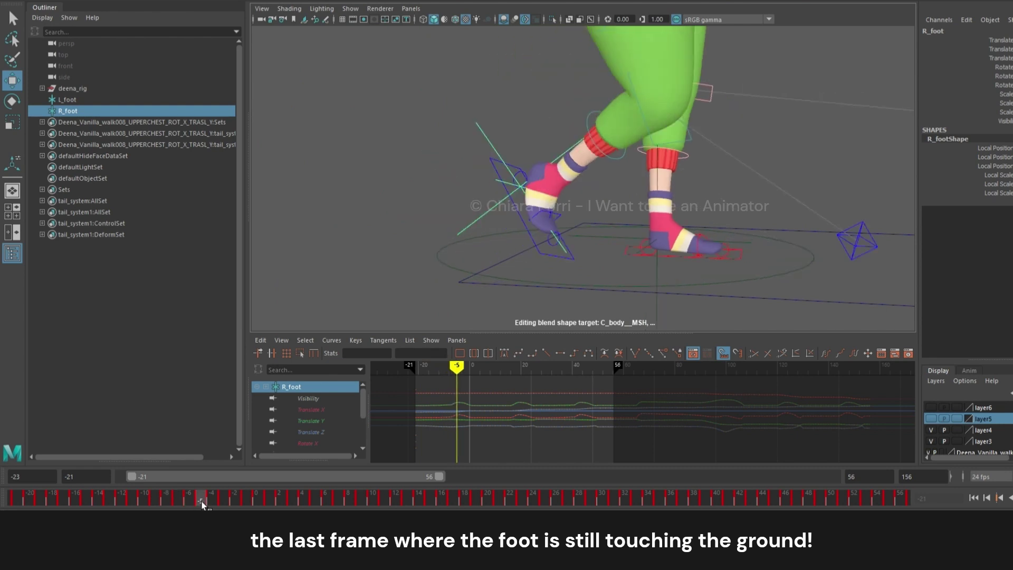
left_click_drag(23, 503, 167, 504, "shift")
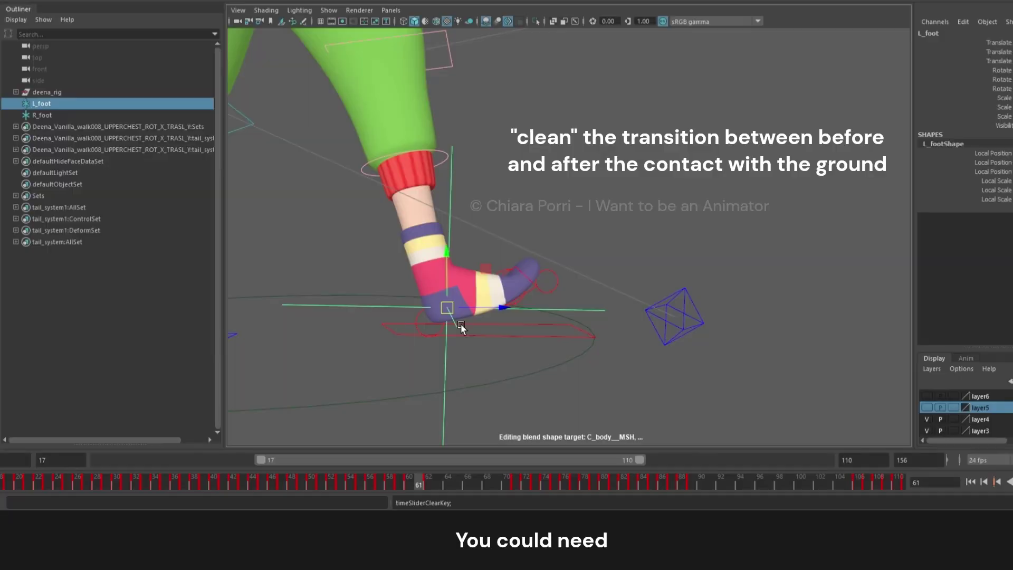
- Check the left foot at frame 60 and delete IKLeg_L_parentConstraint1
mouse_move(422, 491)
left_mouse_down()
mouse_move(417, 484)
mouse_move(432, 486)
mouse_move(408, 489)
mouse_move(451, 483)
mouse_move(415, 490)
mouse_move(438, 487)
left_mouse_up()
left_click(543, 341)
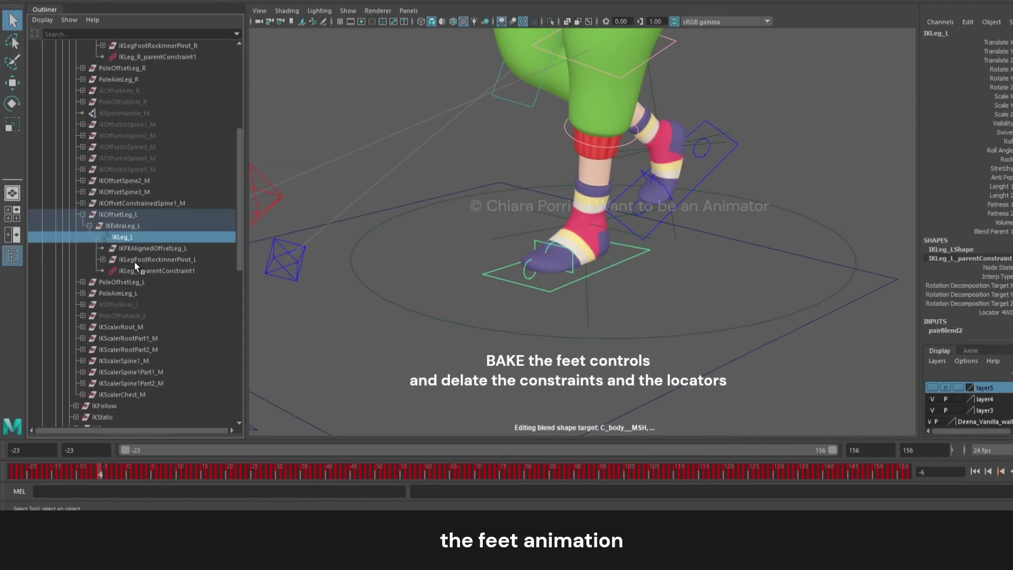
left_click(135, 273)
key("Delete")
left_click(674, 221)
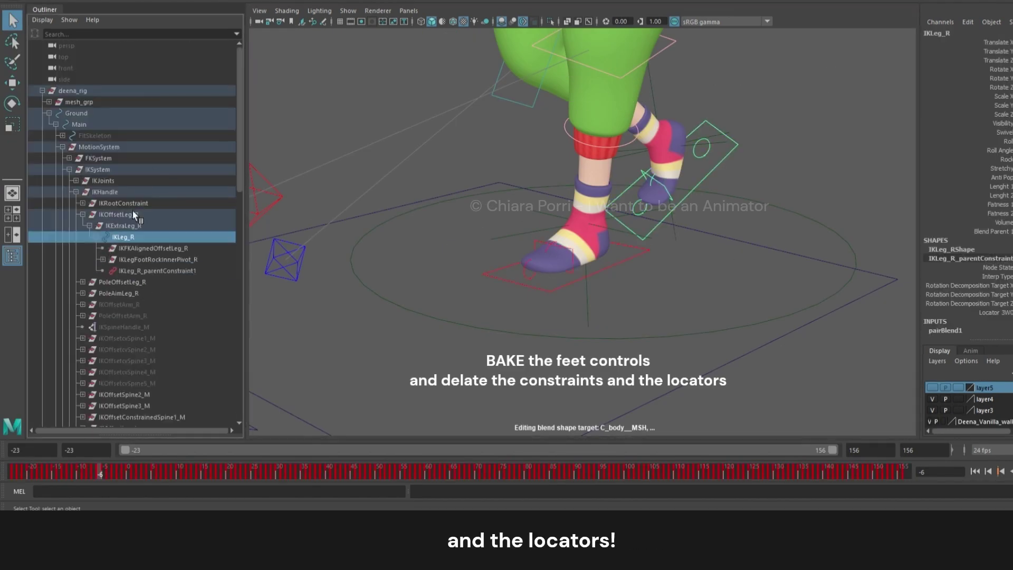
- Select the next rig node in the Outliner for cleanup
left_click(135, 270)
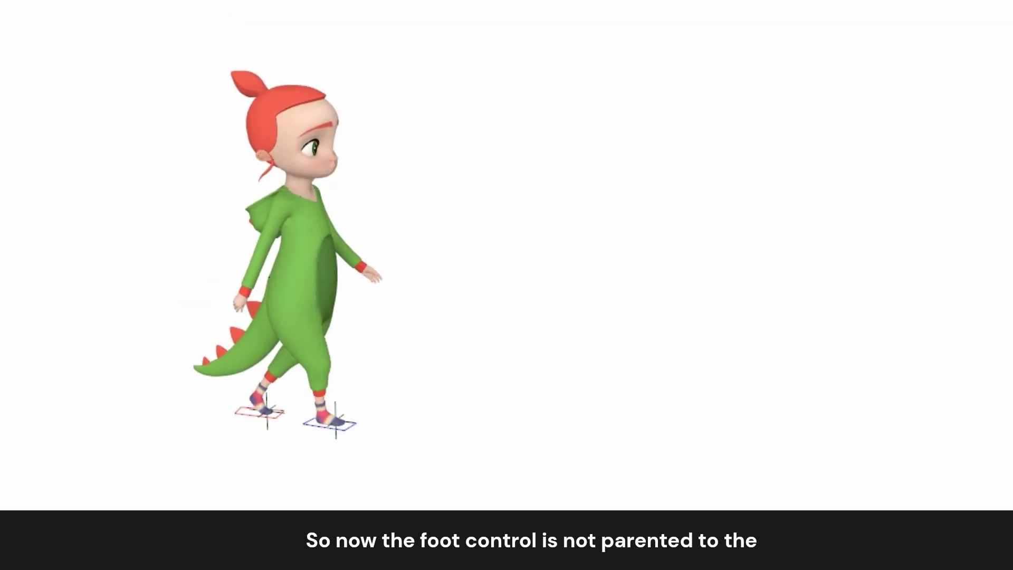